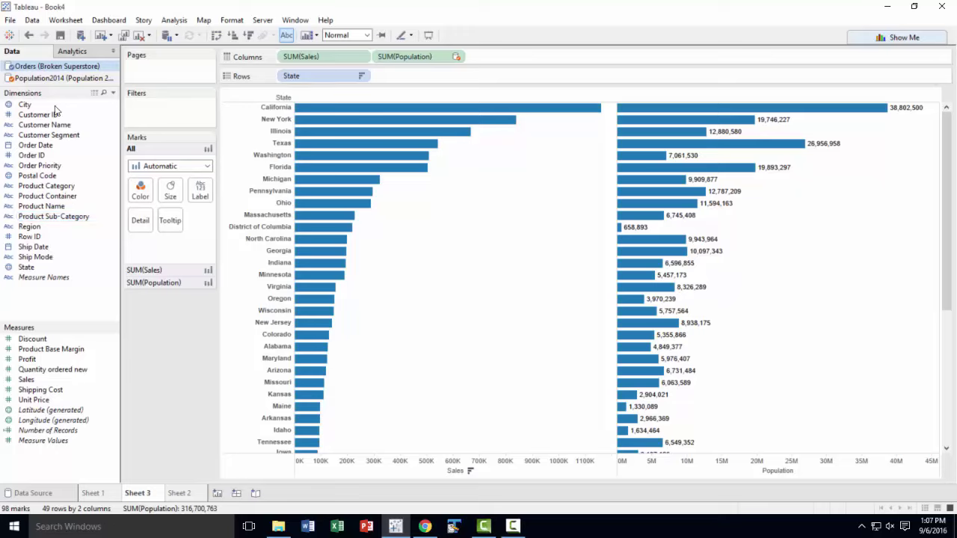
# Remove the population measure from the chart's columns, keeping sales by state
pyautogui.click(139, 36)
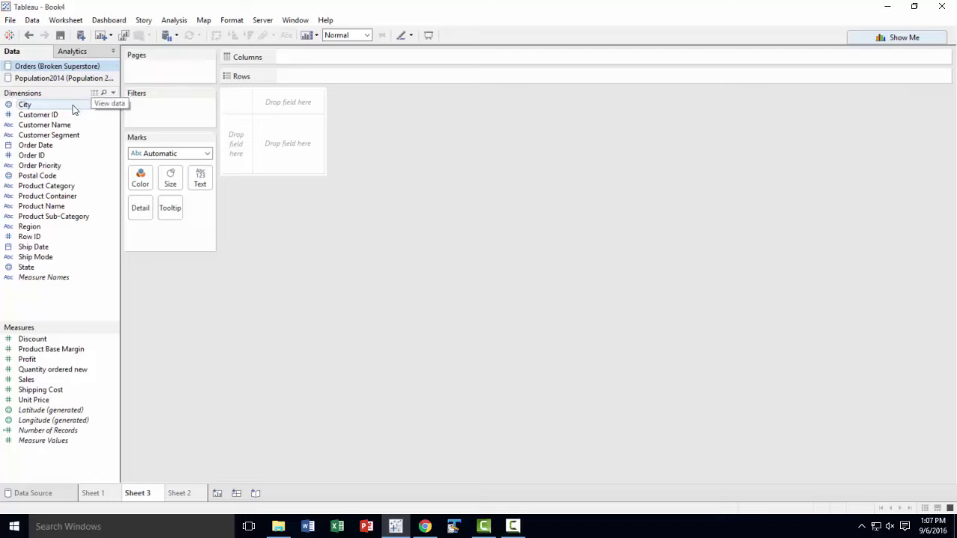
pyautogui.click(28, 35)
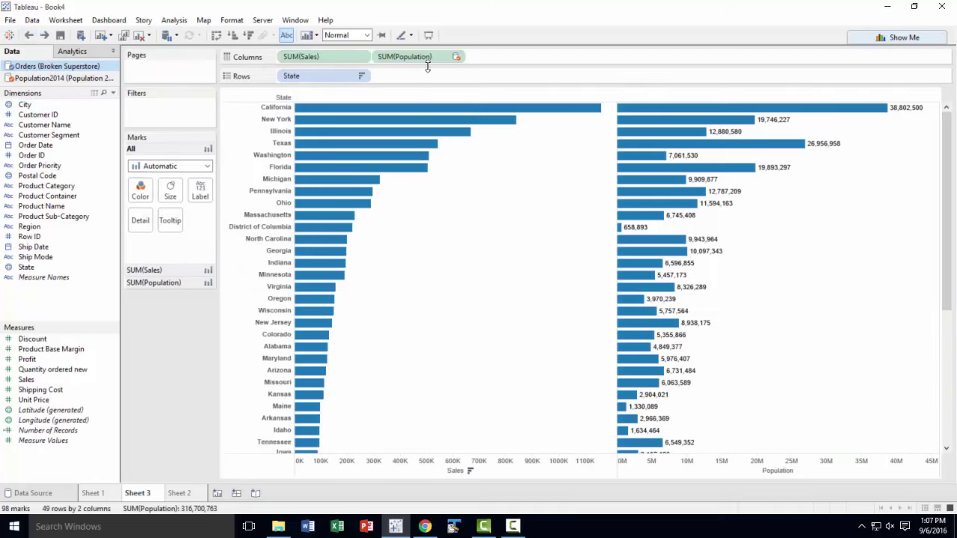
pyautogui.click(459, 58)
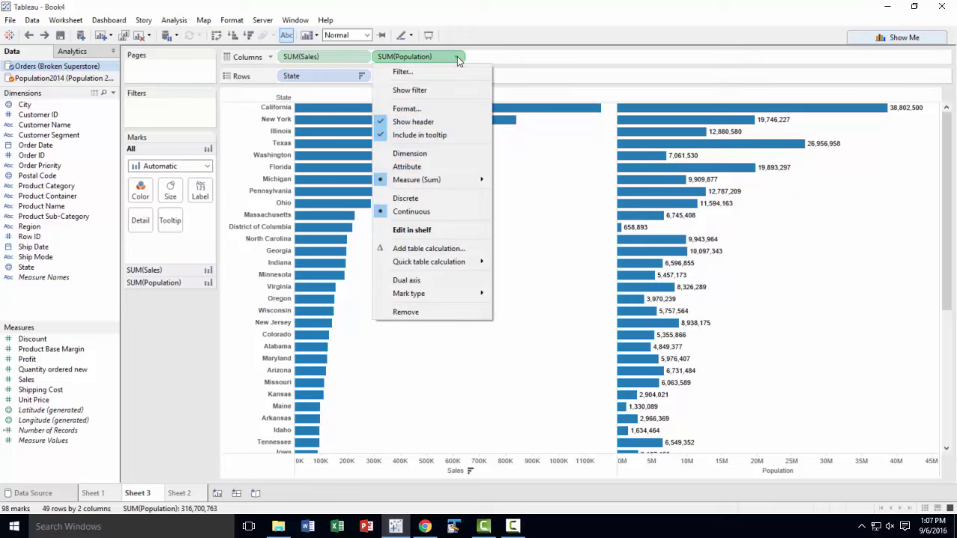
pyautogui.click(424, 310)
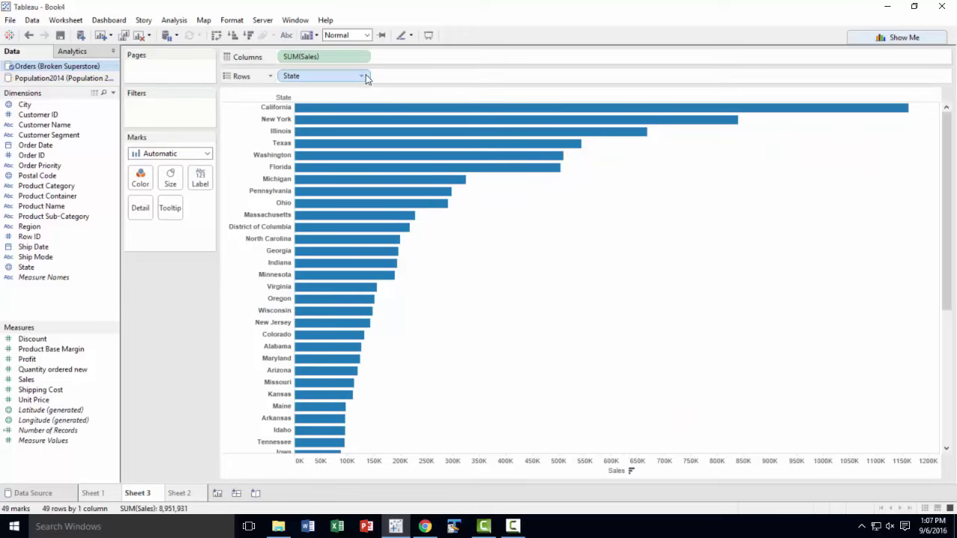
pyautogui.click(362, 76)
pyautogui.click(332, 282)
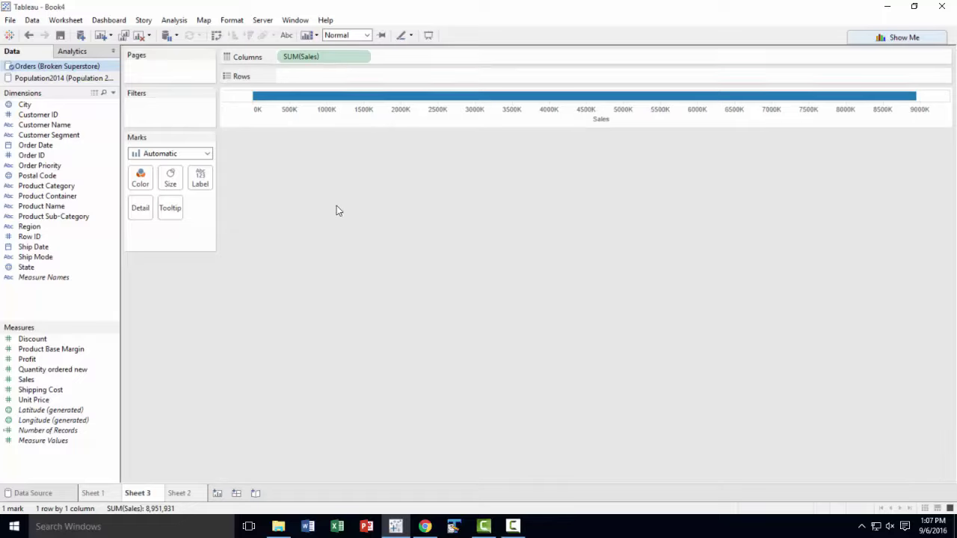
pyautogui.click(363, 58)
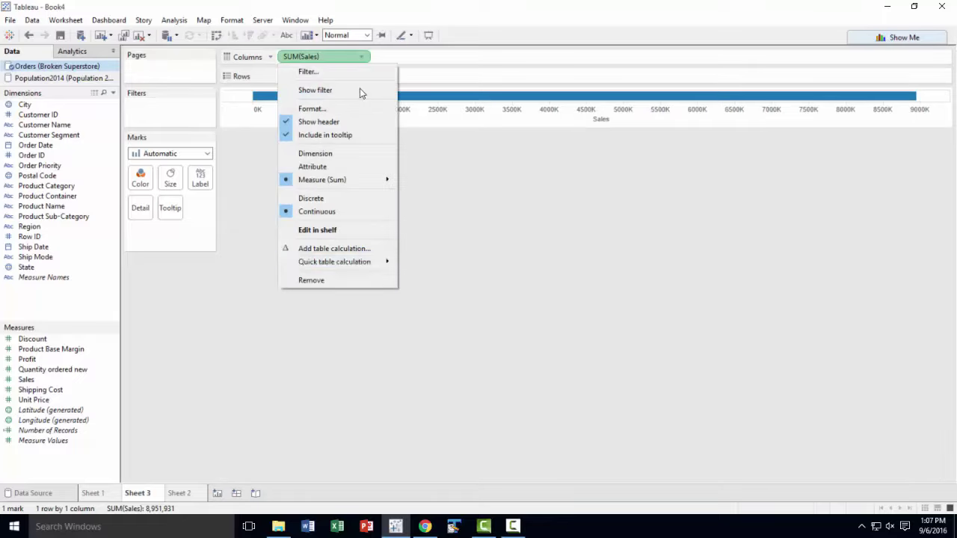
pyautogui.click(347, 281)
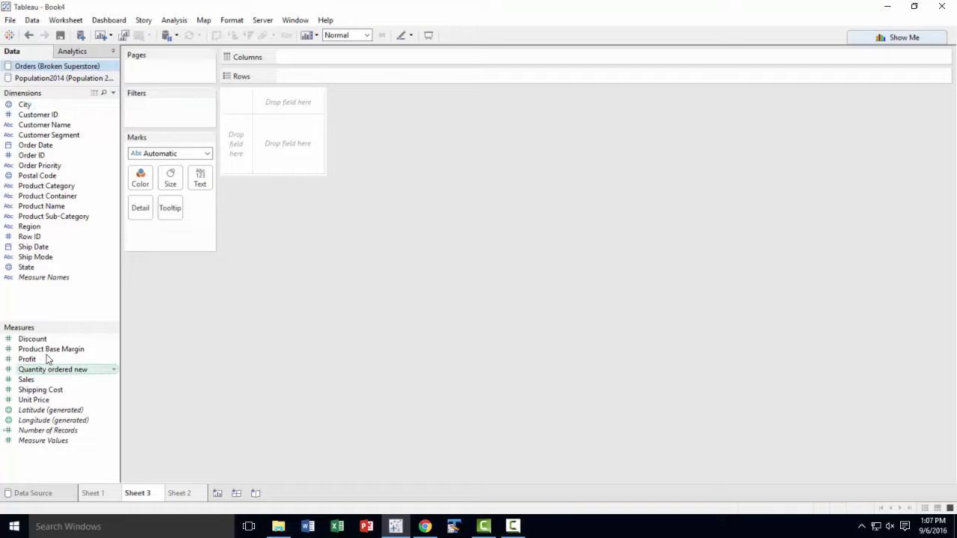
pyautogui.click(29, 35)
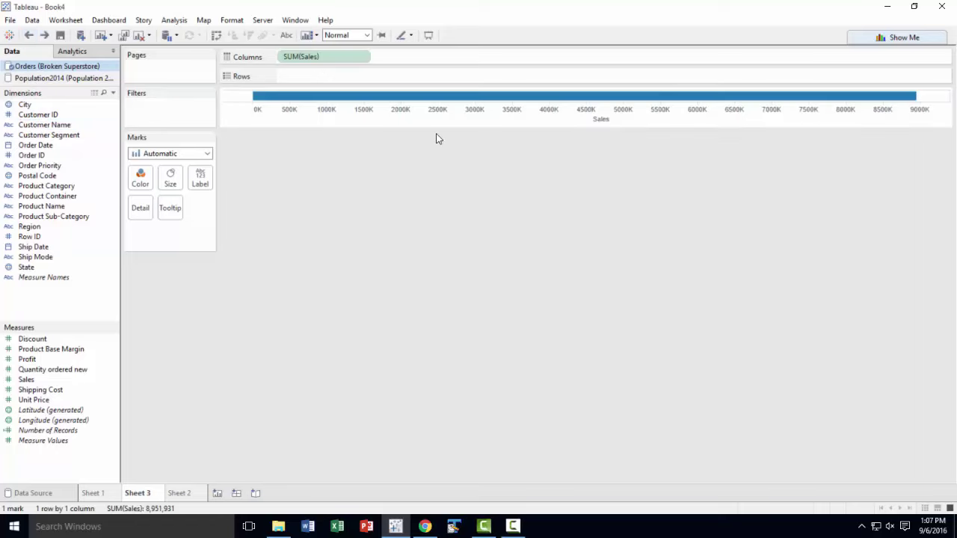
pyautogui.click(29, 36)
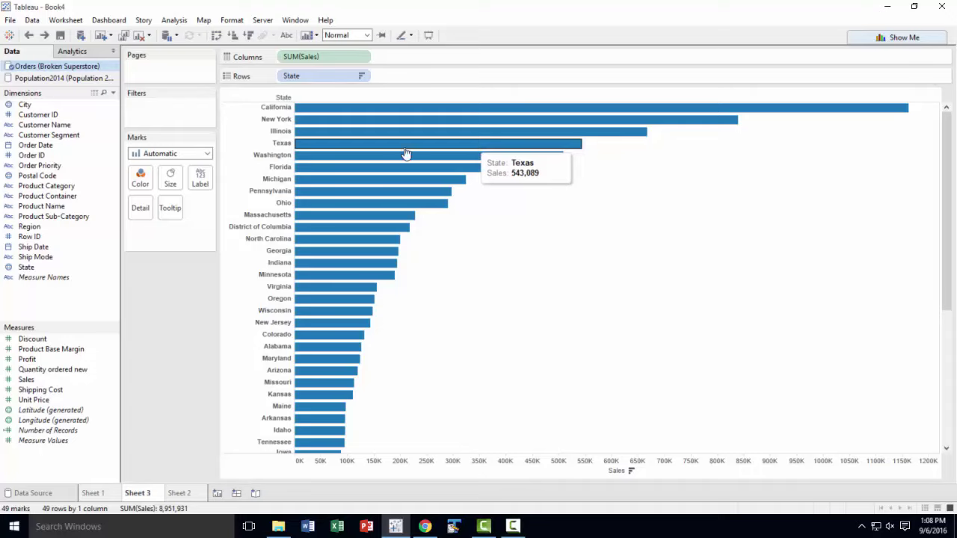
# Check the State link field in the Population2014 data source and return to the Orders (Broken Superstore) source
pyautogui.click(76, 77)
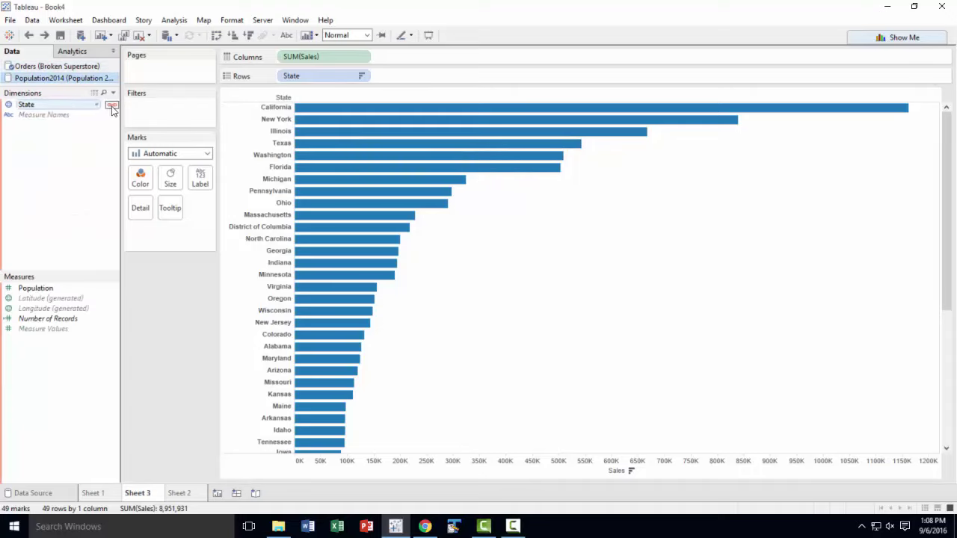
pyautogui.click(51, 67)
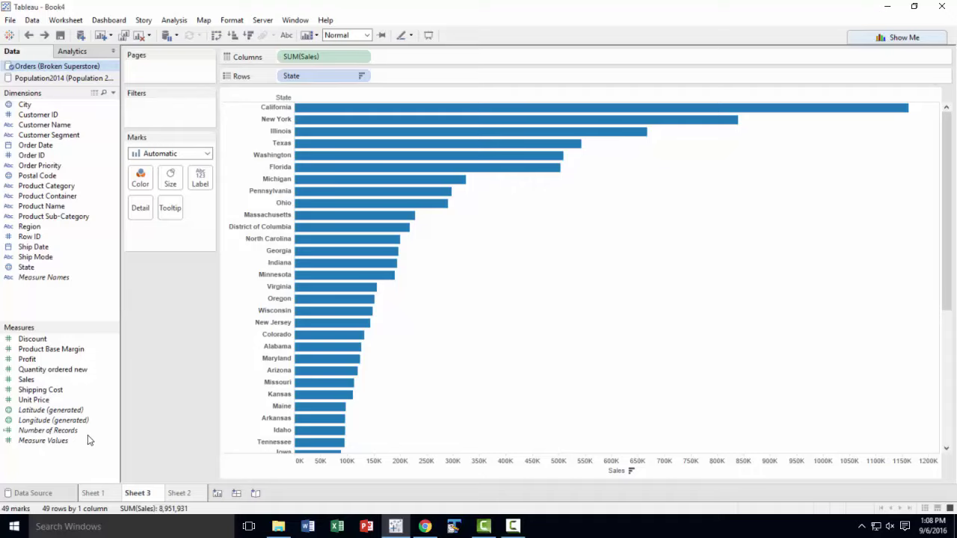
# Create a calculated field named "Sales per 100k population" in the Orders (Broken Superstore) data source
pyautogui.click(170, 21)
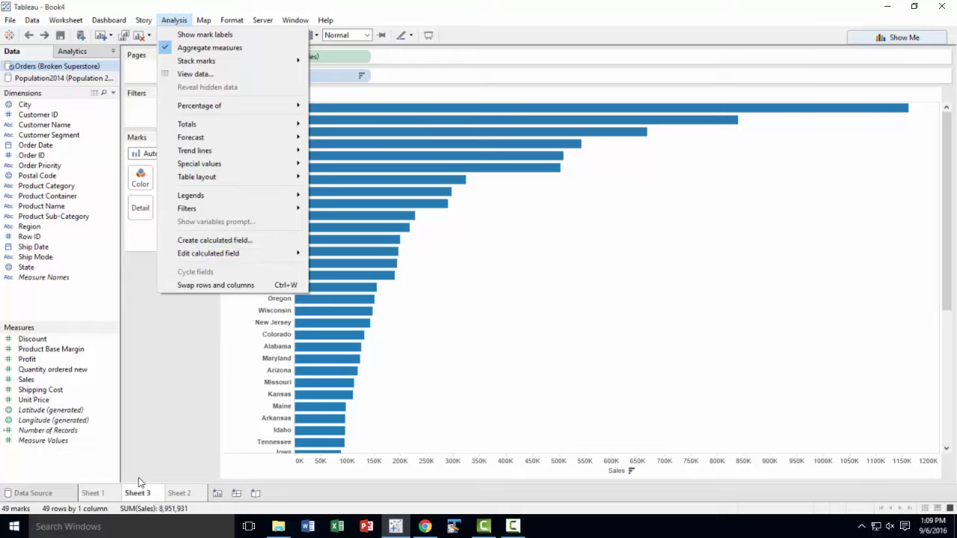
pyautogui.click(89, 467)
pyautogui.rightClick(80, 461)
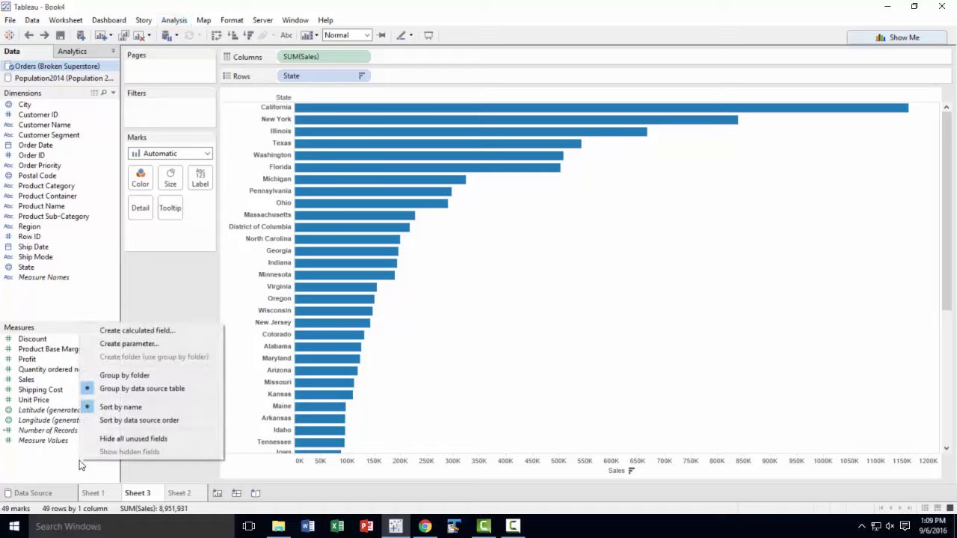
pyautogui.click(137, 332)
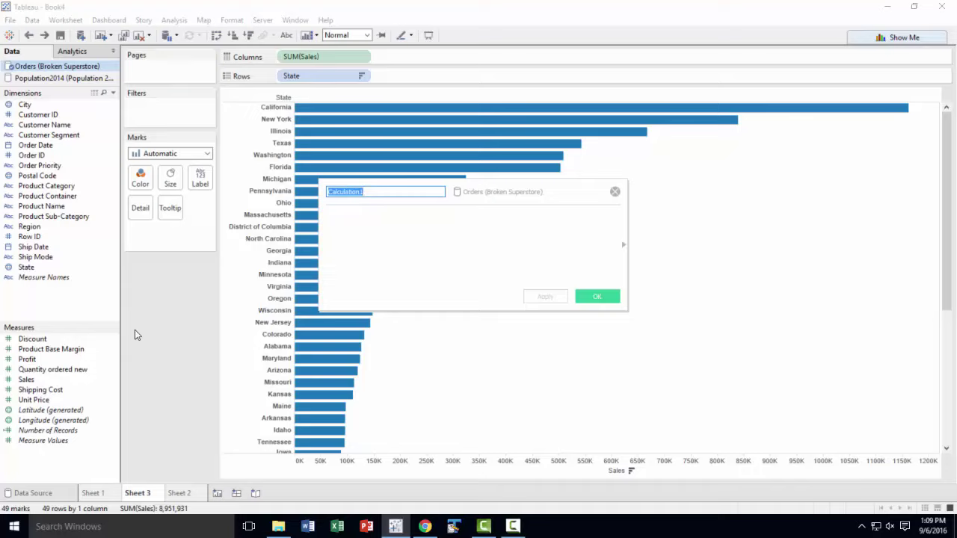
pyautogui.write('Sa')
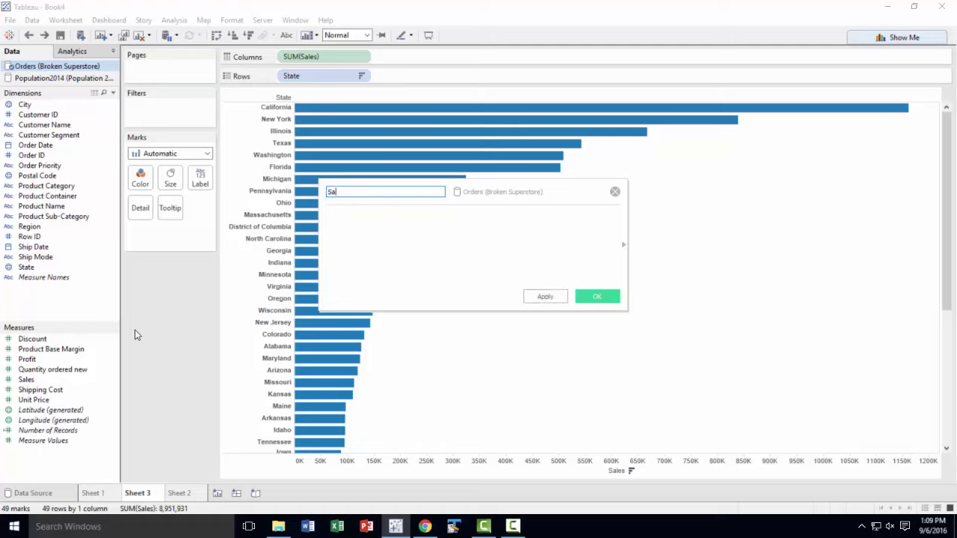
pyautogui.write('les per 100k population')
# Start the calculation's formula with the summed sales, sum([Sales])
pyautogui.click(407, 234)
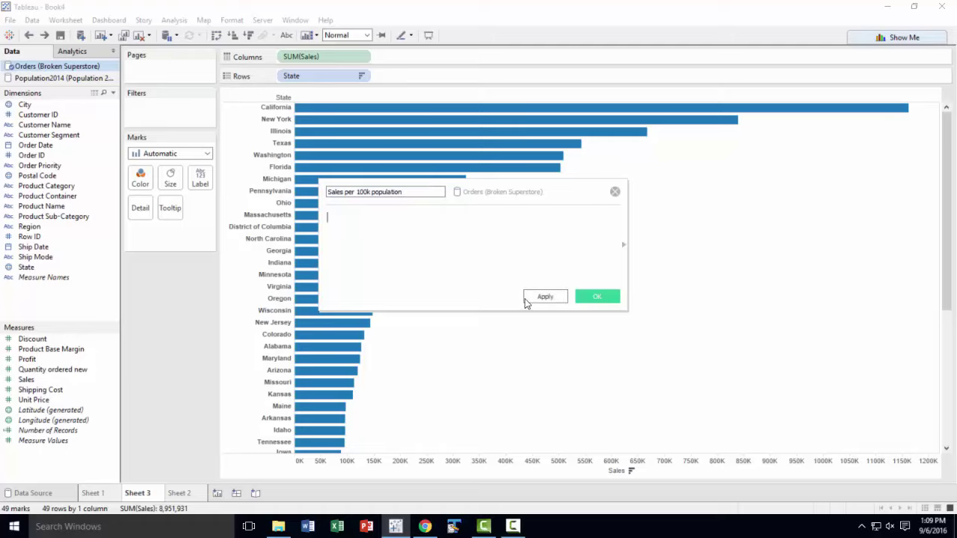
pyautogui.write('sum')
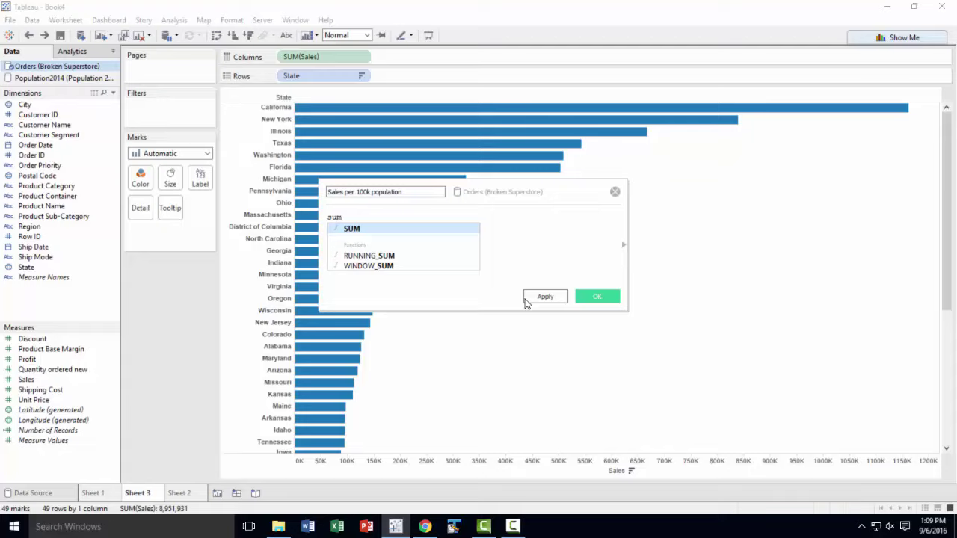
pyautogui.write('(sales')
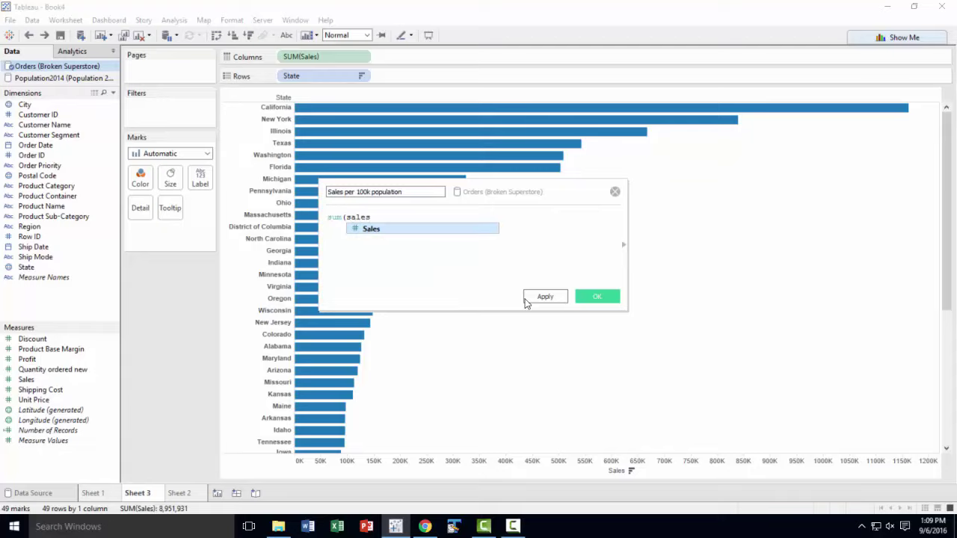
pyautogui.write('(')
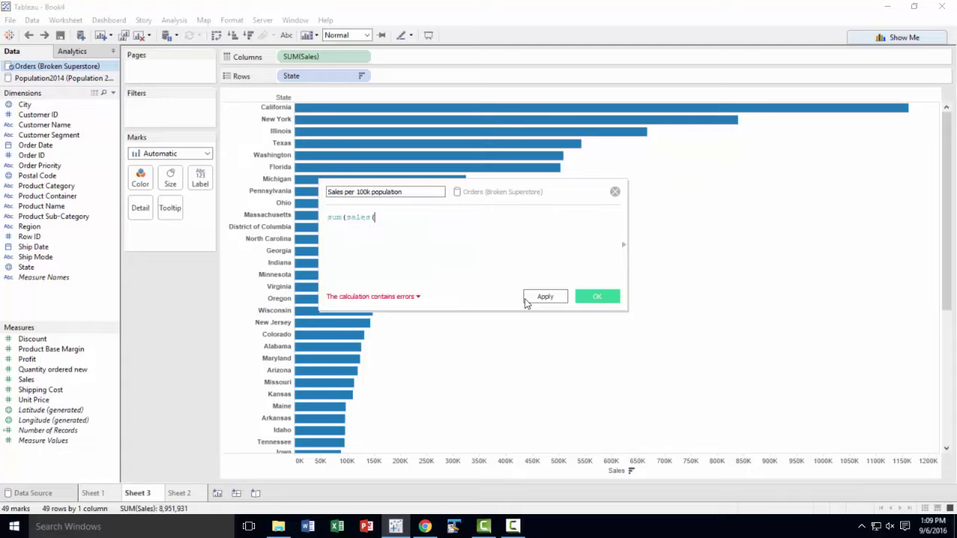
pyautogui.press('BackSpace')
pyautogui.write(')')
pyautogui.press('BackSpace')
pyautogui.press('BackSpace')
pyautogui.press('BackSpace')
pyautogui.press('BackSpace')
pyautogui.press('BackSpace')
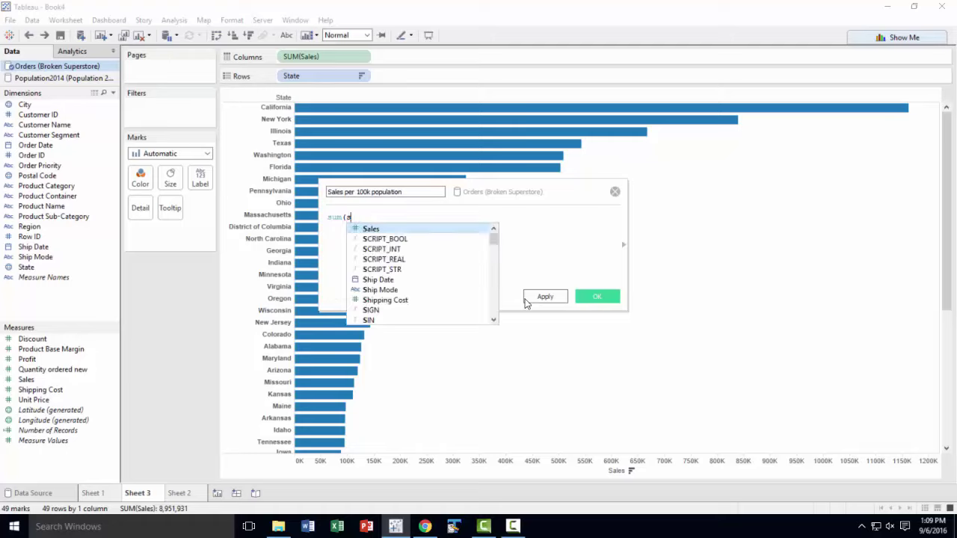
pyautogui.press('Return')
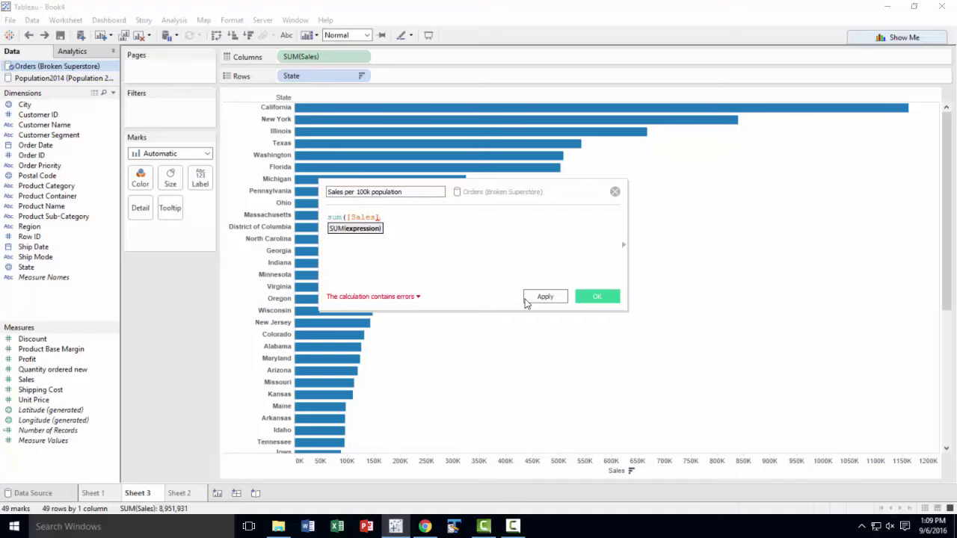
pyautogui.write(')')
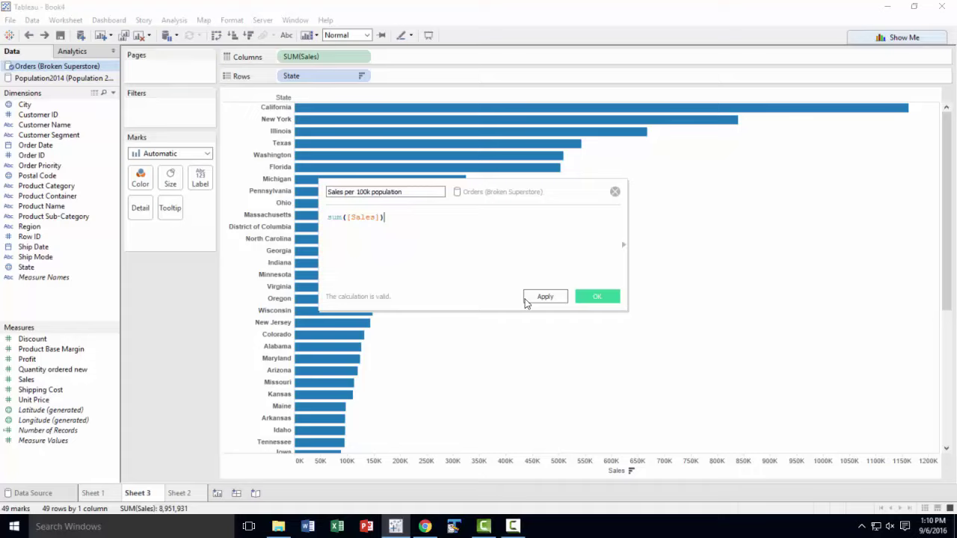
# Divide the formula by the summed population from the secondary source, SUM([Population2014 (Population 2014)].[Population])
pyautogui.write('/sum(')
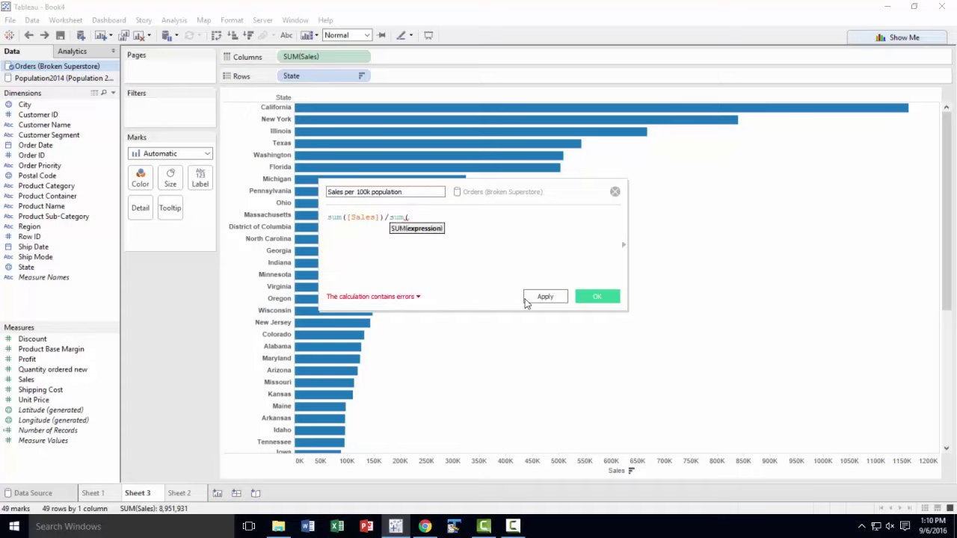
pyautogui.write('pop')
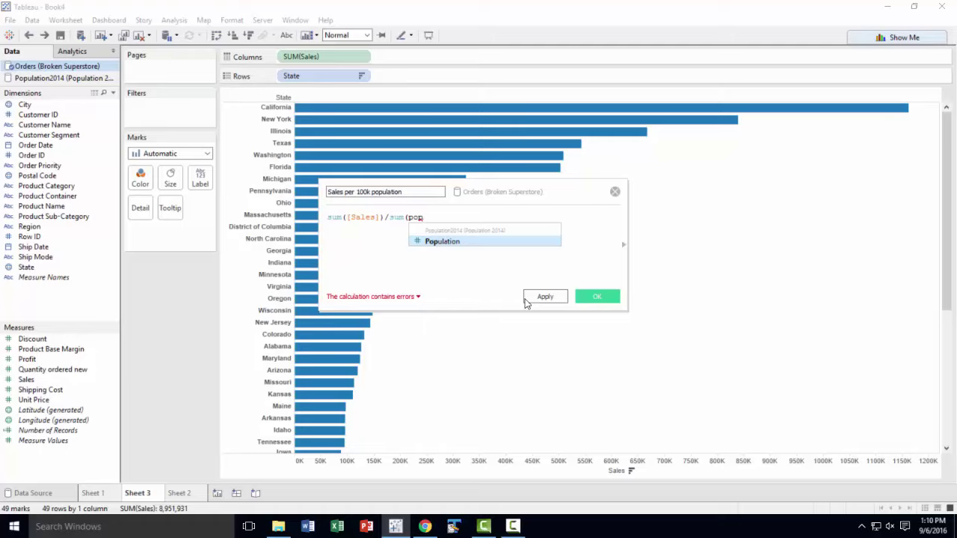
pyautogui.doubleClick(481, 237)
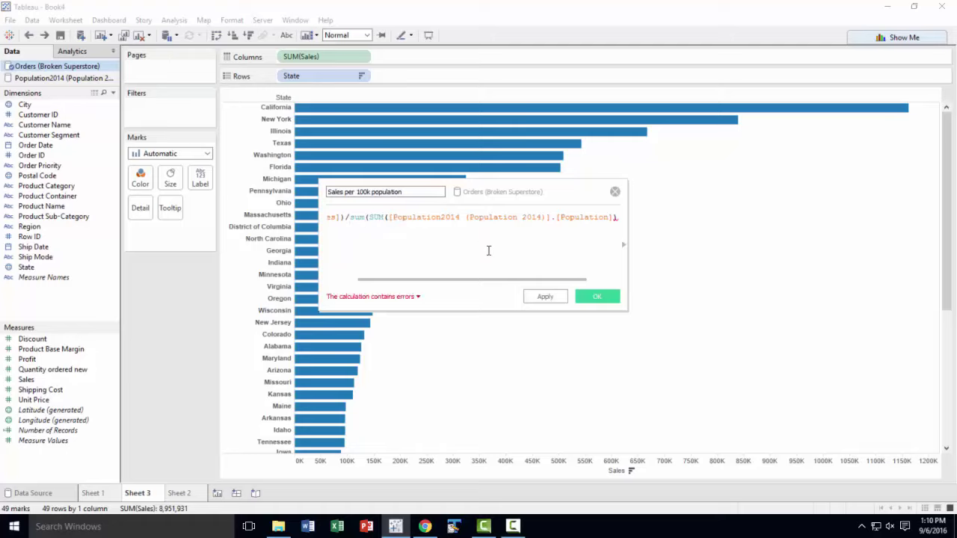
pyautogui.press('Delete')
pyautogui.press('Delete')
pyautogui.press('Delete')
pyautogui.press('Delete')
pyautogui.press('End')
pyautogui.press('BackSpace')
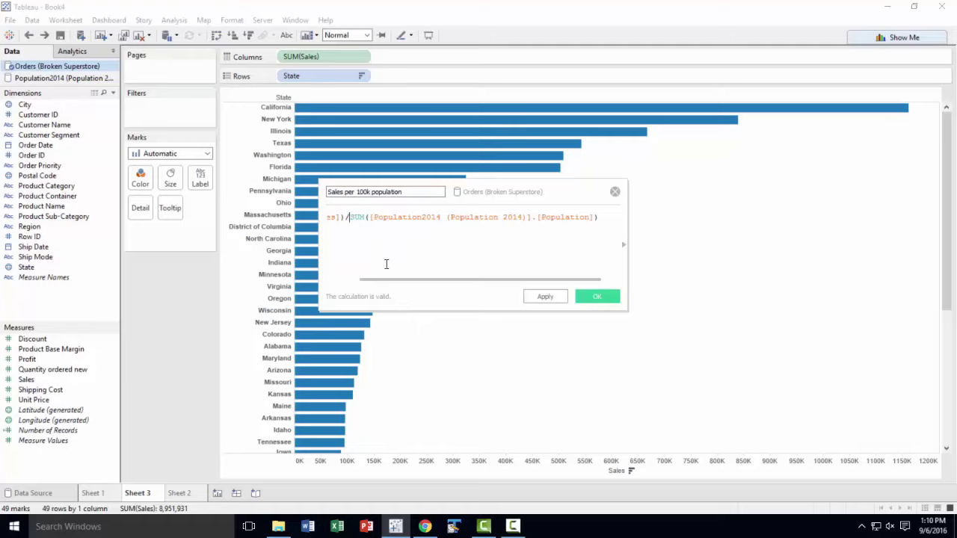
# Multiply the end of the formula by 100000 and save the calculated field
pyautogui.click(603, 217)
pyautogui.moveTo(508, 279); pyautogui.dragTo(458, 290)
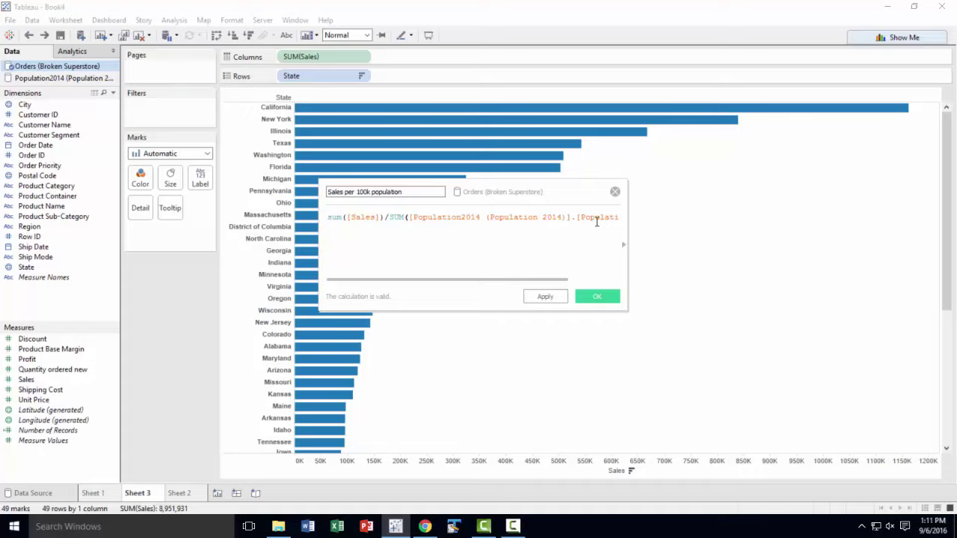
pyautogui.press('End')
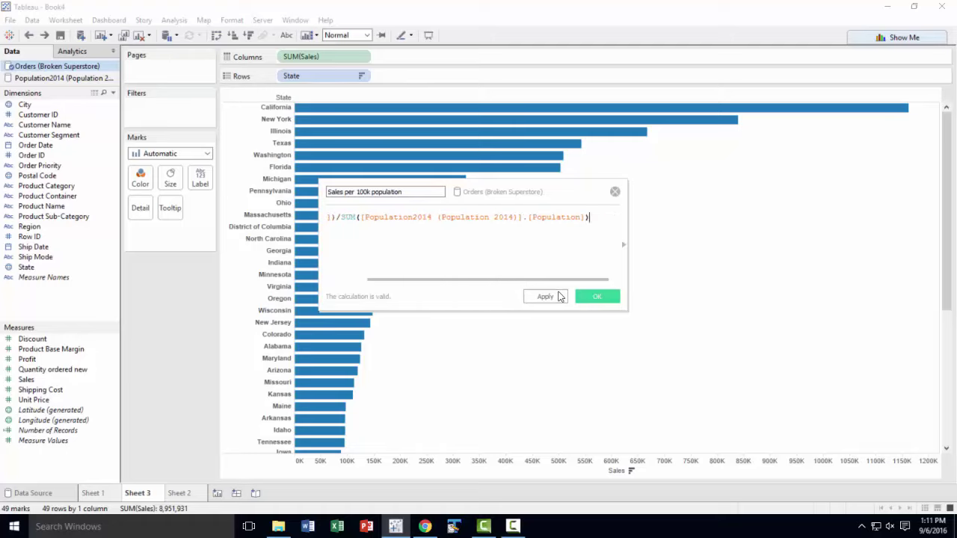
pyautogui.click(562, 297)
pyautogui.write('*1')
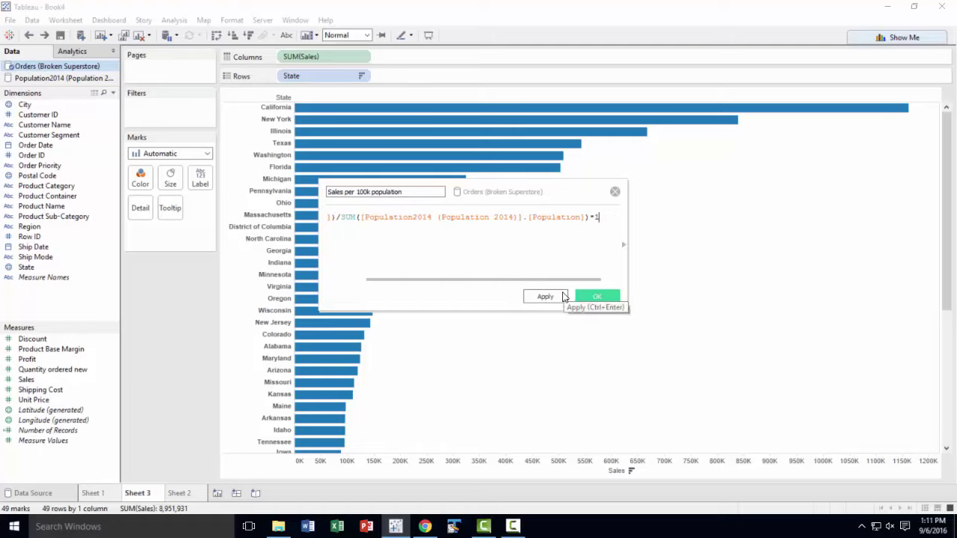
pyautogui.write('00000')
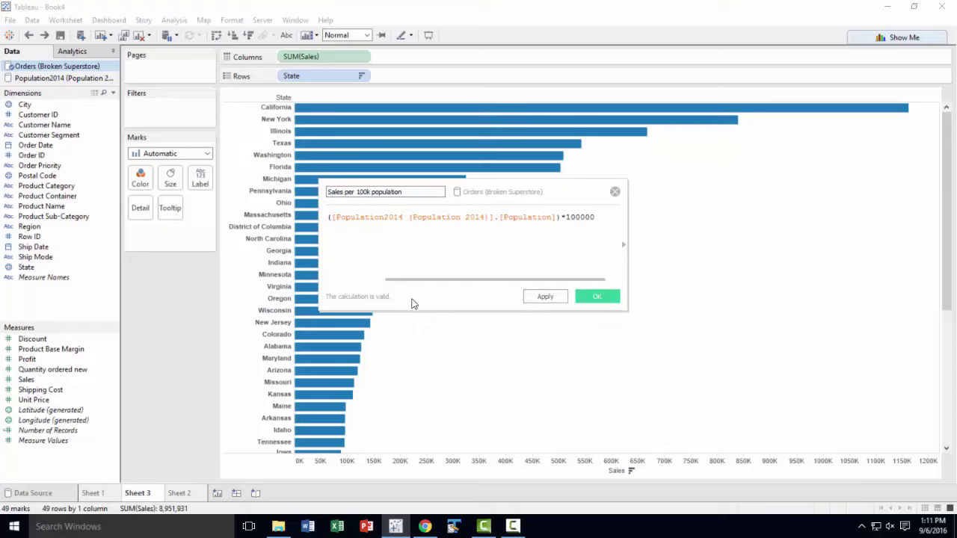
pyautogui.click(602, 296)
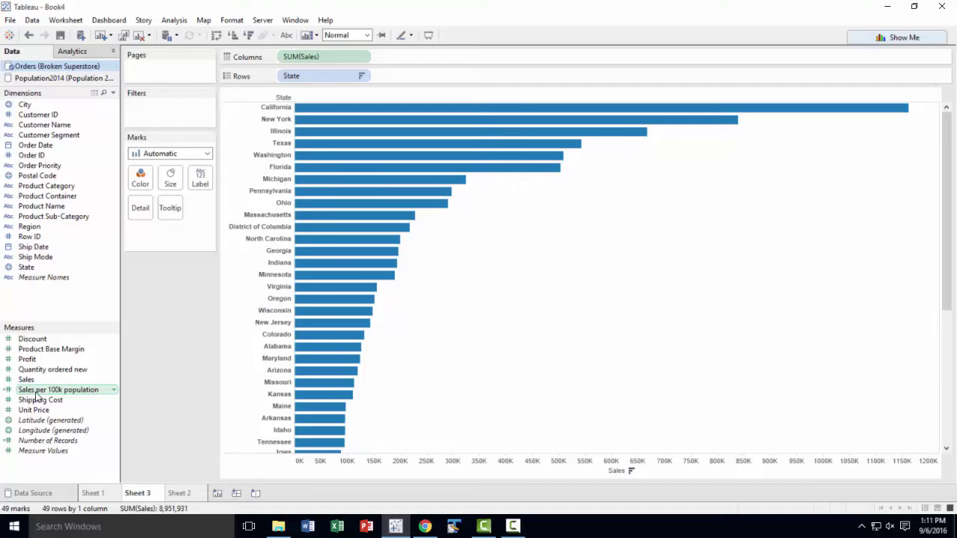
# Color the state sales bars by the Sales per 100k population measure
pyautogui.moveTo(36, 396)
pyautogui.mouseDown()
pyautogui.moveTo(85, 258)
pyautogui.moveTo(101, 260)
pyautogui.moveTo(140, 184)
pyautogui.mouseUp()
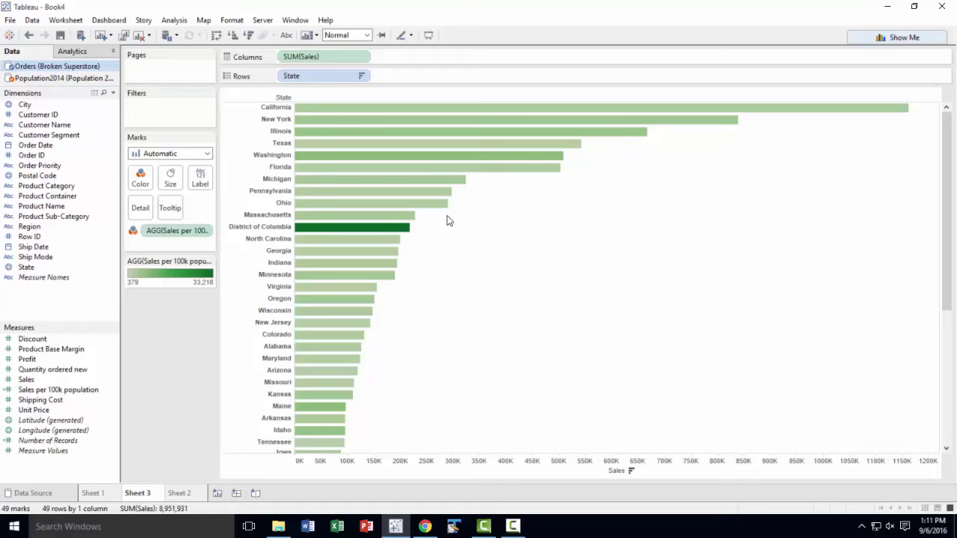
pyautogui.moveTo(326, 265)
pyautogui.moveTo(393, 246)
# Apply the Orange-White-Blue Diverging palette to the Sales per 100k population colors
pyautogui.click(209, 261)
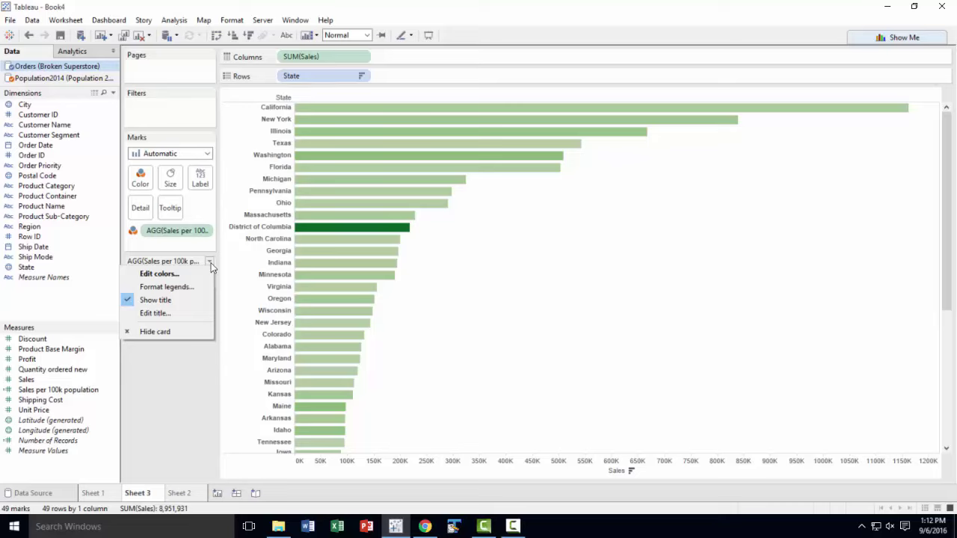
pyautogui.click(176, 275)
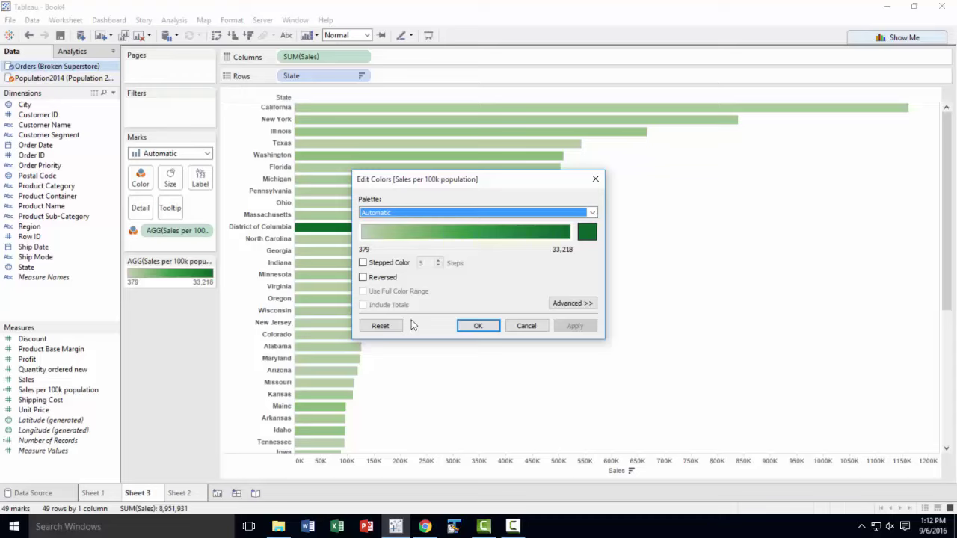
pyautogui.click(593, 213)
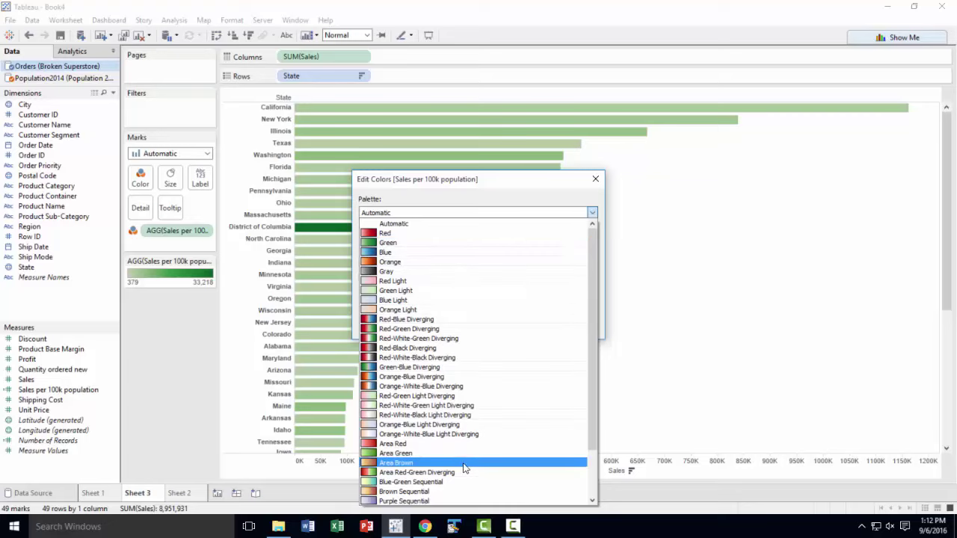
pyautogui.click(456, 386)
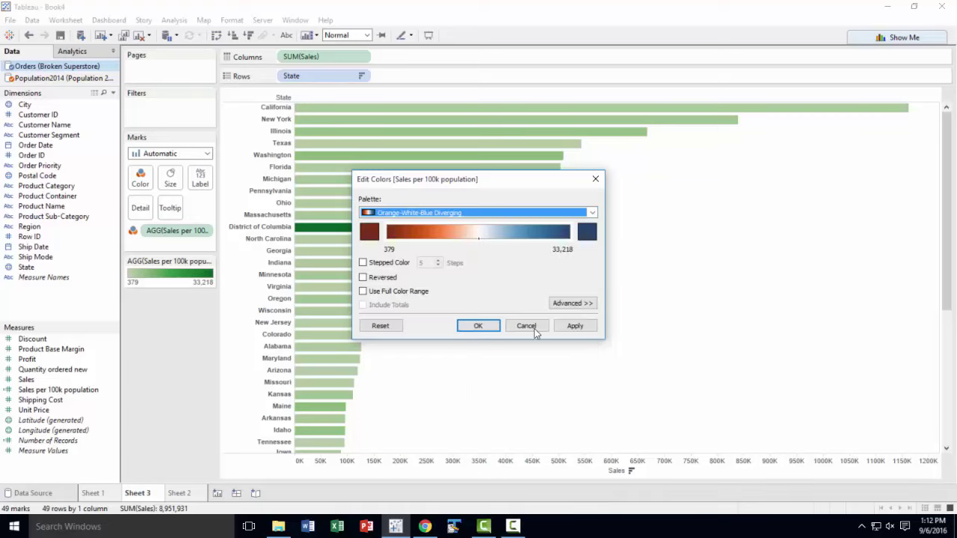
pyautogui.click(574, 326)
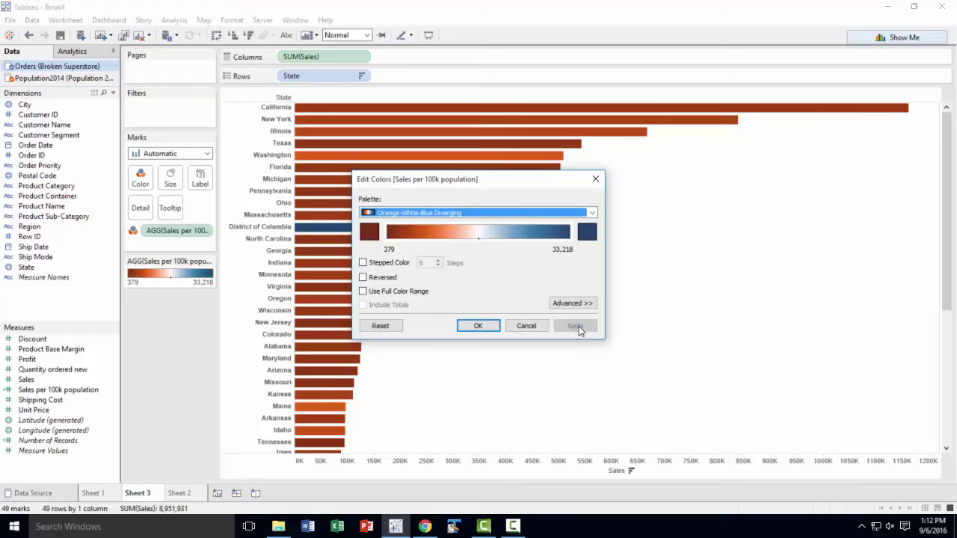
# Change the Sales per 100k population colors to the Red-White-Green Diverging palette and apply it
pyautogui.click(592, 213)
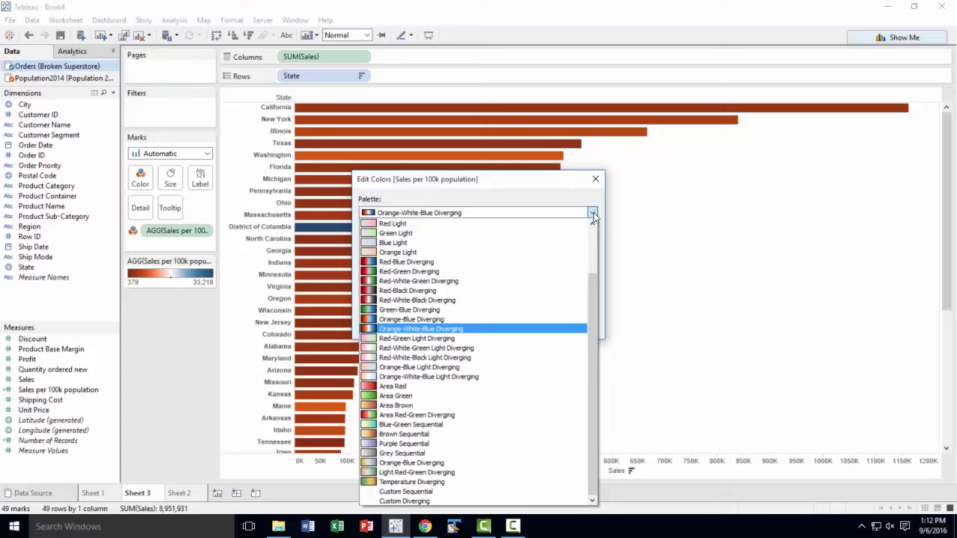
pyautogui.click(460, 281)
pyautogui.click(575, 326)
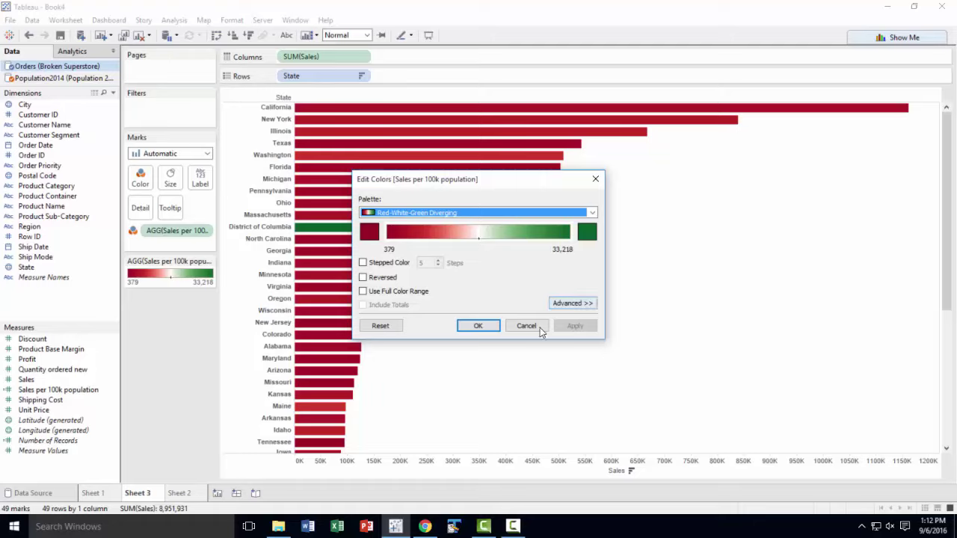
# Try the Orange Light and Green Light palettes for the color scale without applying them
pyautogui.click(592, 213)
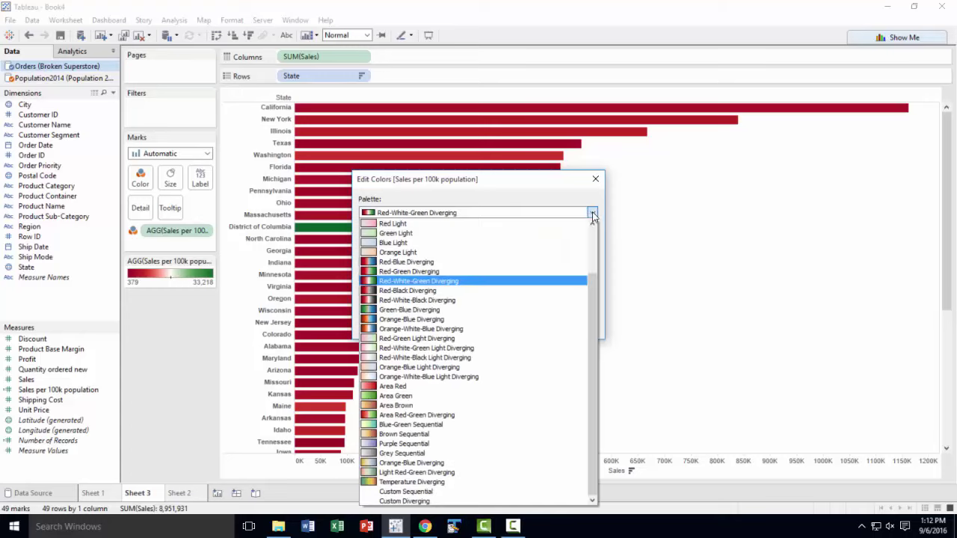
pyautogui.click(558, 252)
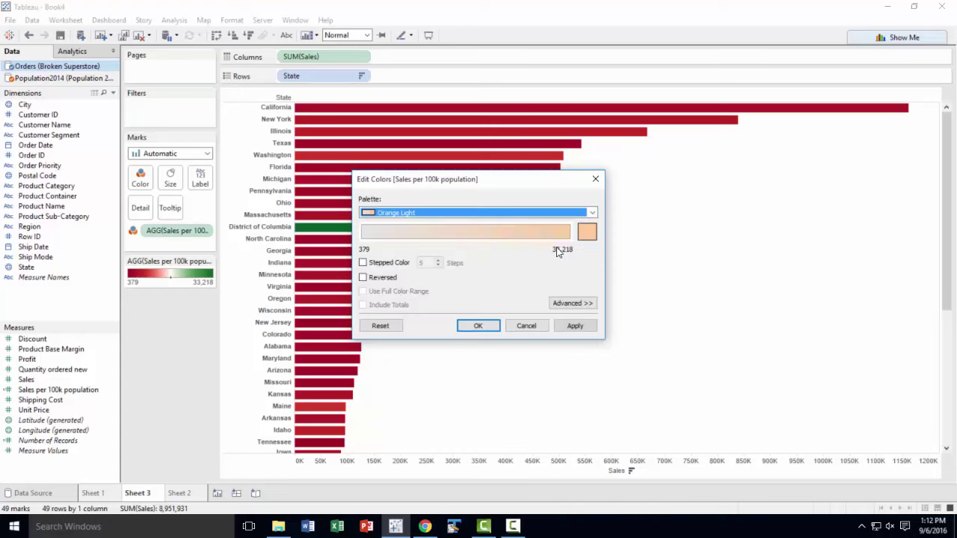
pyautogui.click(592, 213)
pyautogui.click(582, 232)
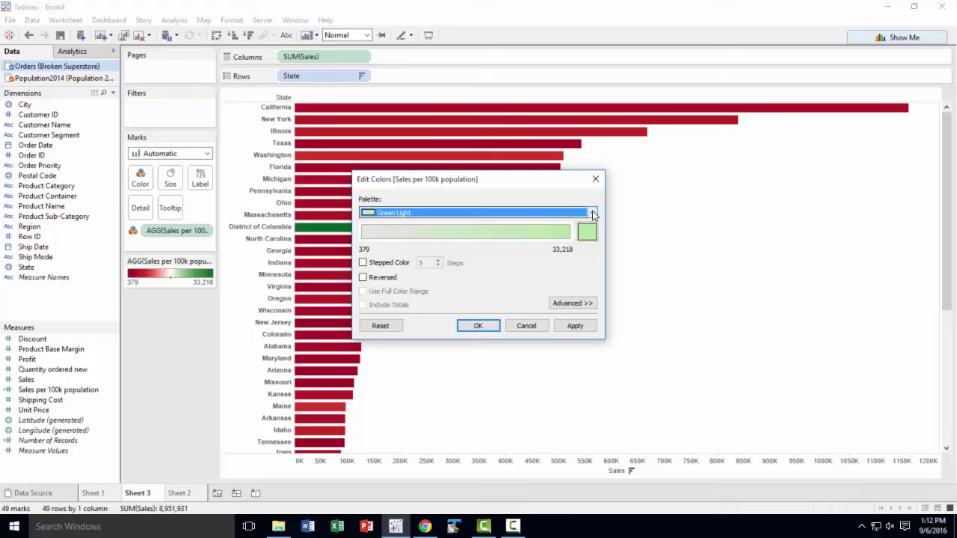
# Set the palette back to Red-White-Green Diverging, apply it and finish editing the colors
pyautogui.click(591, 213)
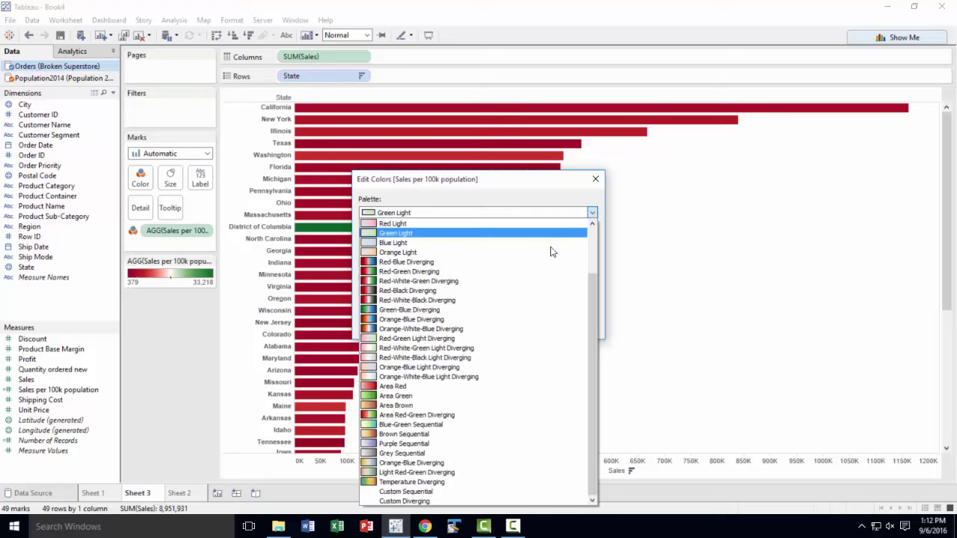
pyautogui.click(518, 281)
pyautogui.click(578, 328)
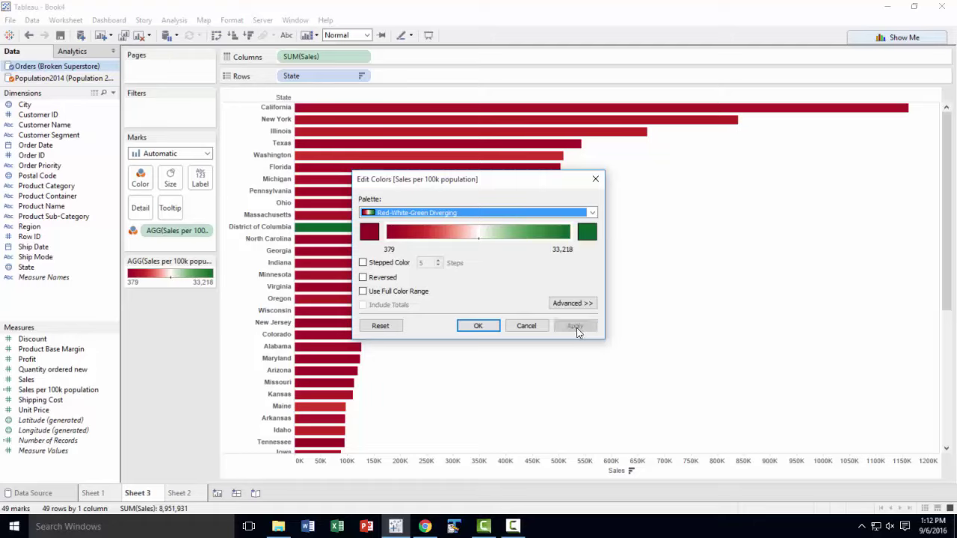
pyautogui.click(477, 325)
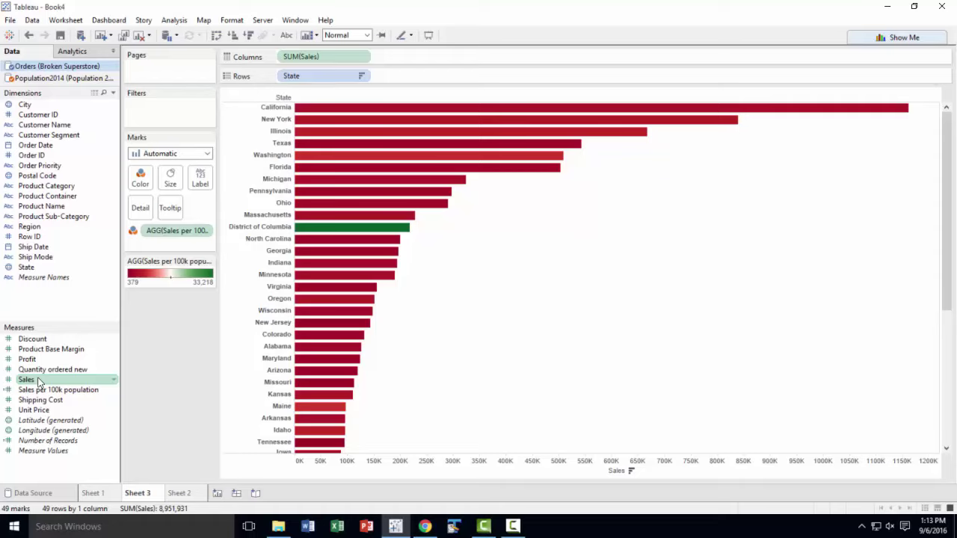
# Label the state bars with both Sales and Sales per 100k population, removing the misplaced Sales per 100k population measure from the marks
pyautogui.moveTo(39, 381); pyautogui.dragTo(207, 245)
pyautogui.click(203, 245)
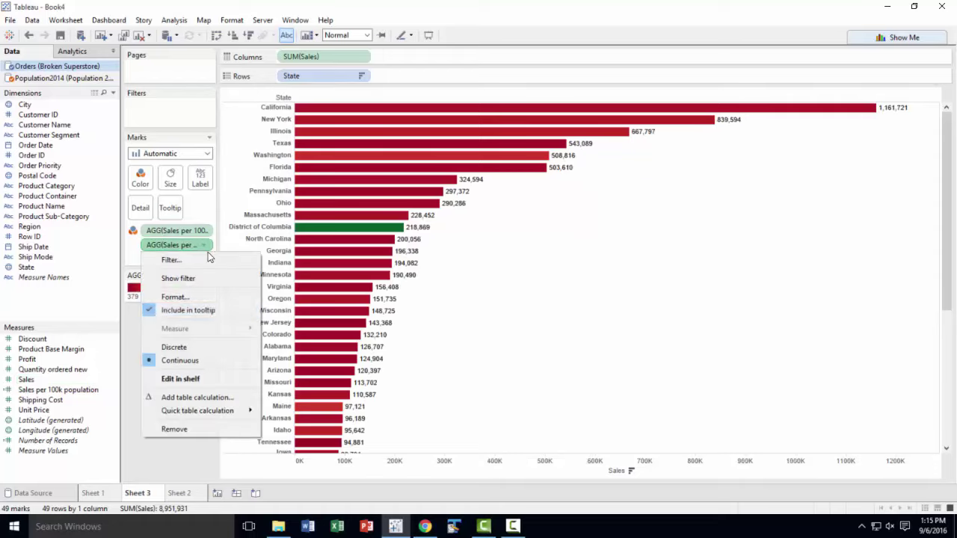
pyautogui.click(196, 430)
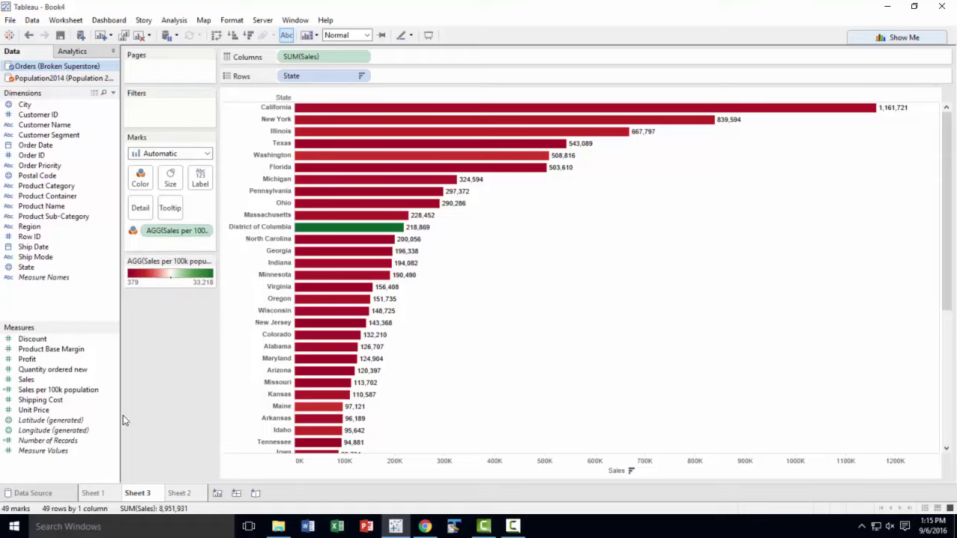
pyautogui.click(45, 390)
pyautogui.moveTo(41, 390); pyautogui.dragTo(195, 173)
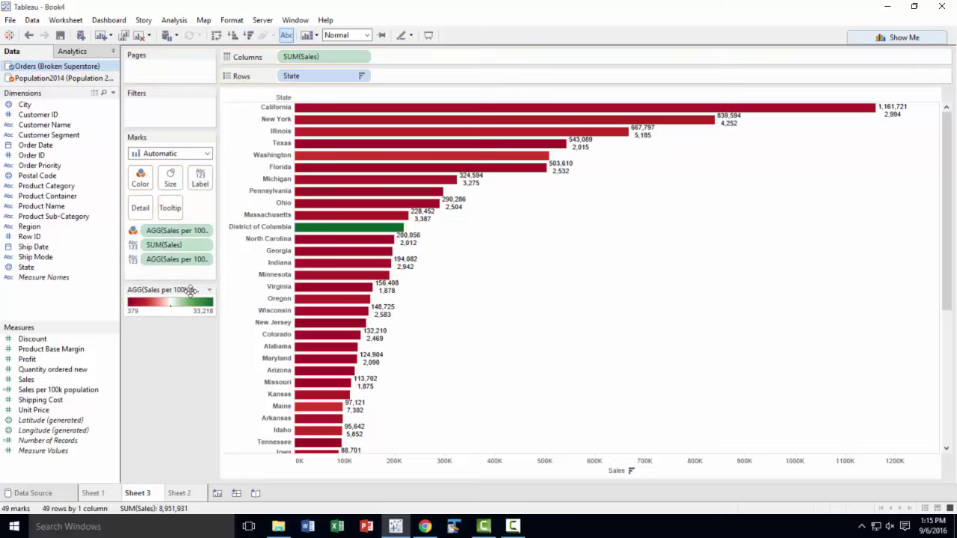
# Edit the bar label text to put "Total sales:" before the summed sales value
pyautogui.click(203, 178)
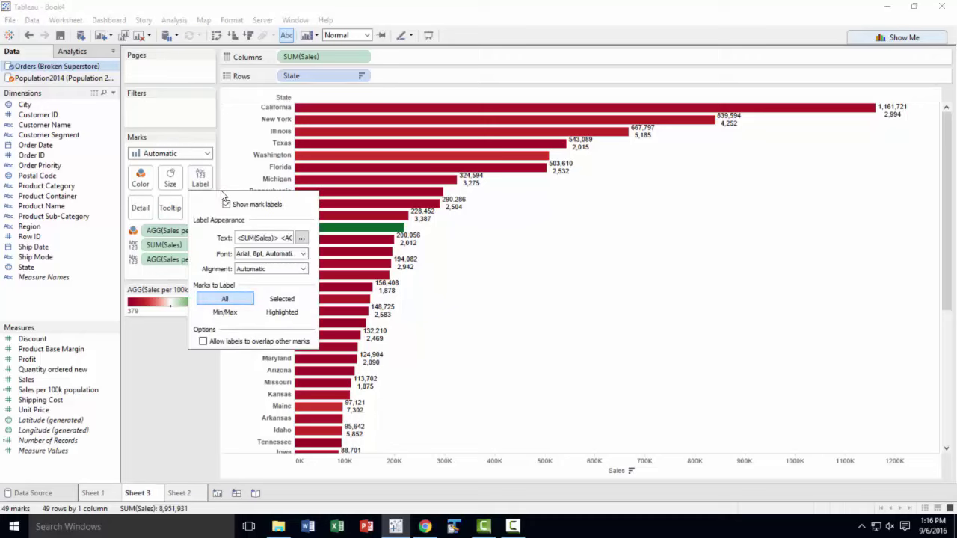
pyautogui.click(301, 239)
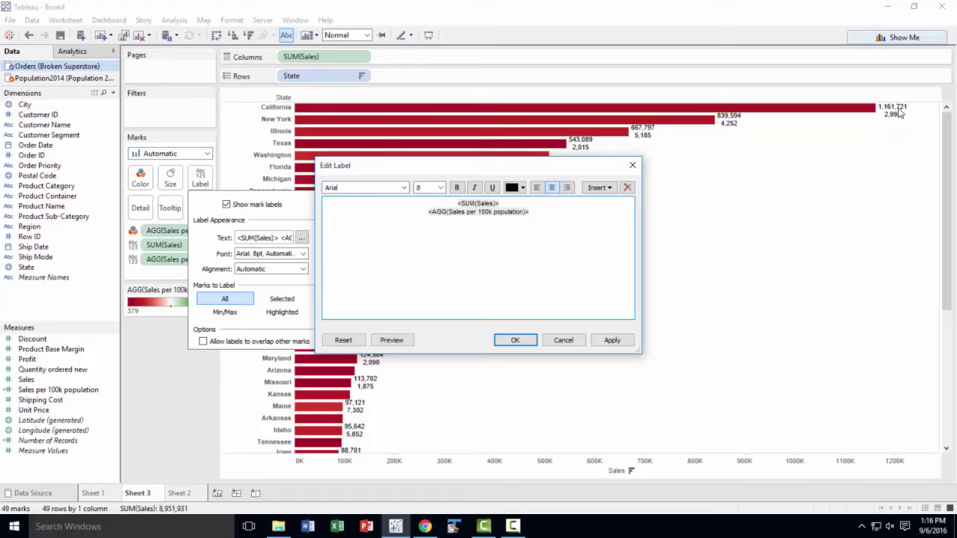
pyautogui.click(458, 203)
pyautogui.write('Total sales:')
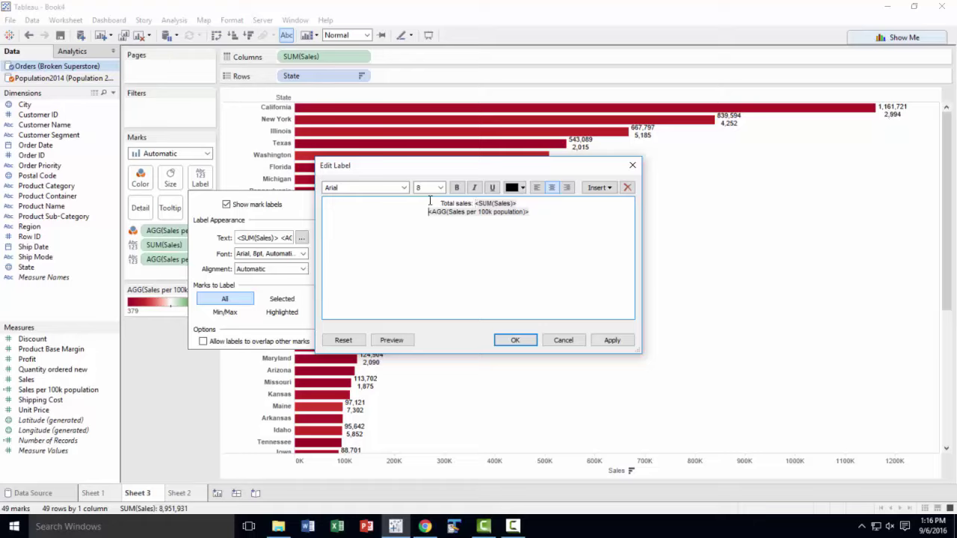
# Put "Sales per 100K population" before the sales per 100k value in the label text and apply the change
pyautogui.write('Sales per 100K popula')
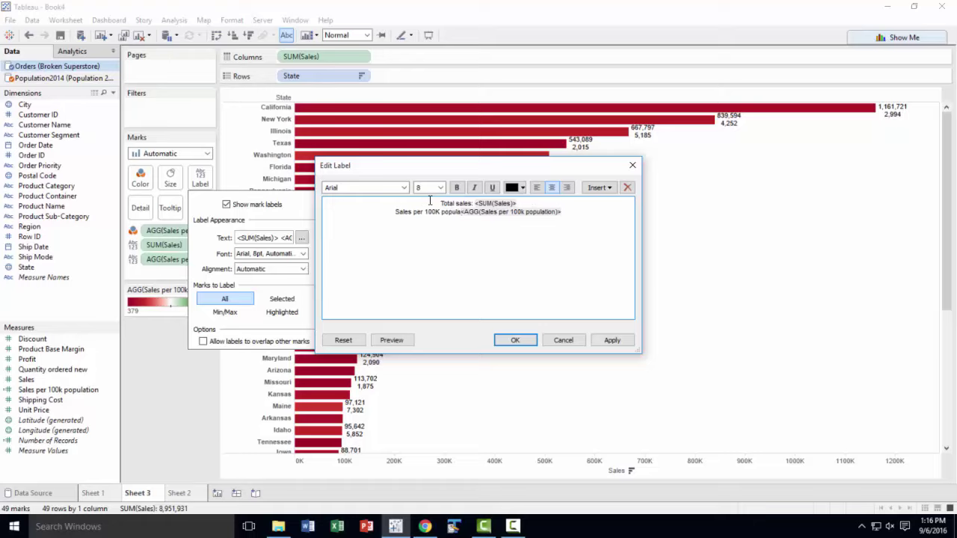
pyautogui.write('tion')
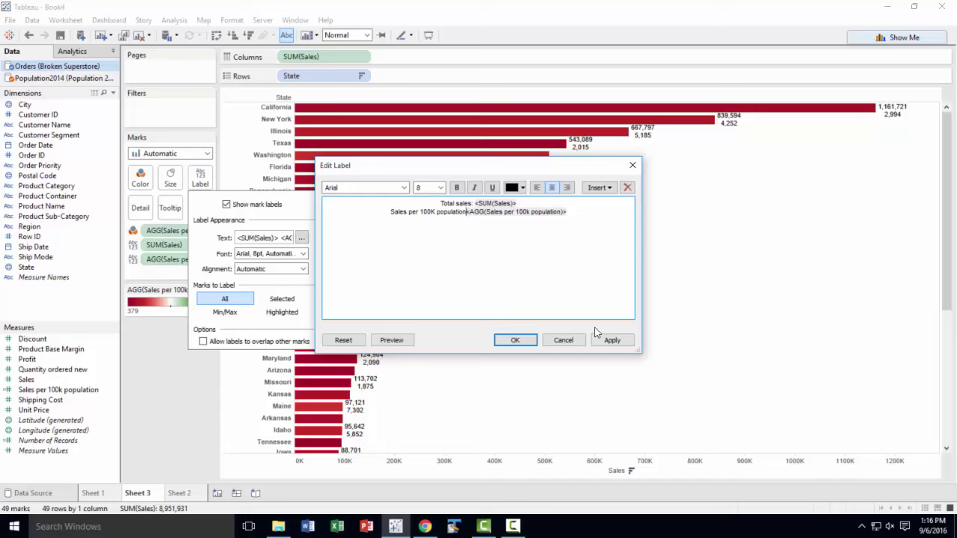
pyautogui.click(612, 341)
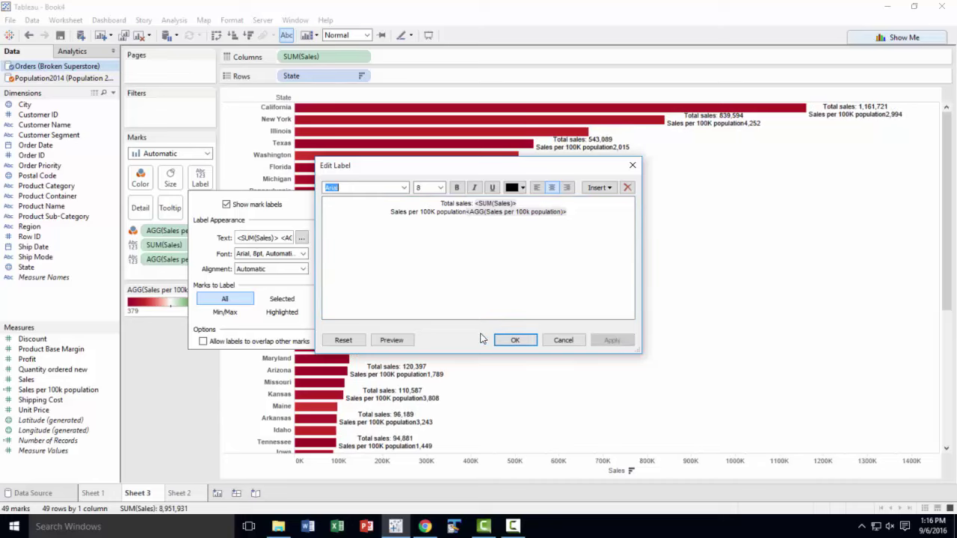